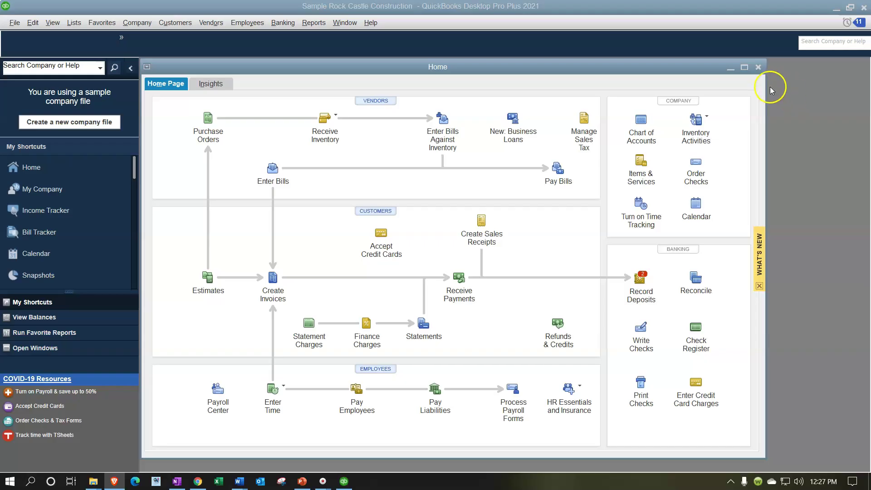
Maximize the Home page window and hide the icon bar
click(745, 68)
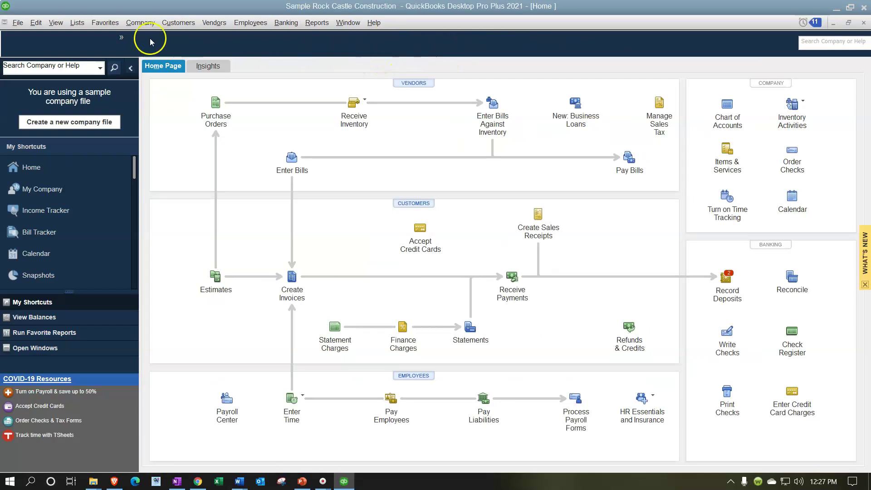
click(59, 26)
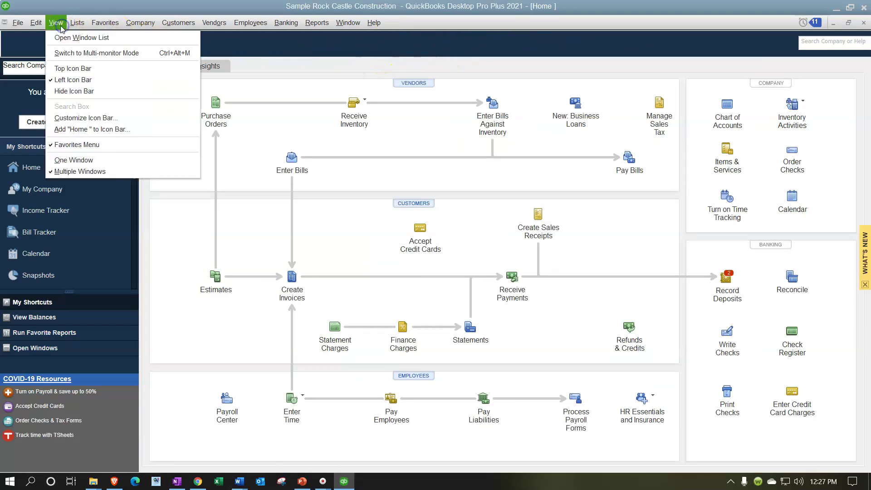
click(66, 69)
click(55, 24)
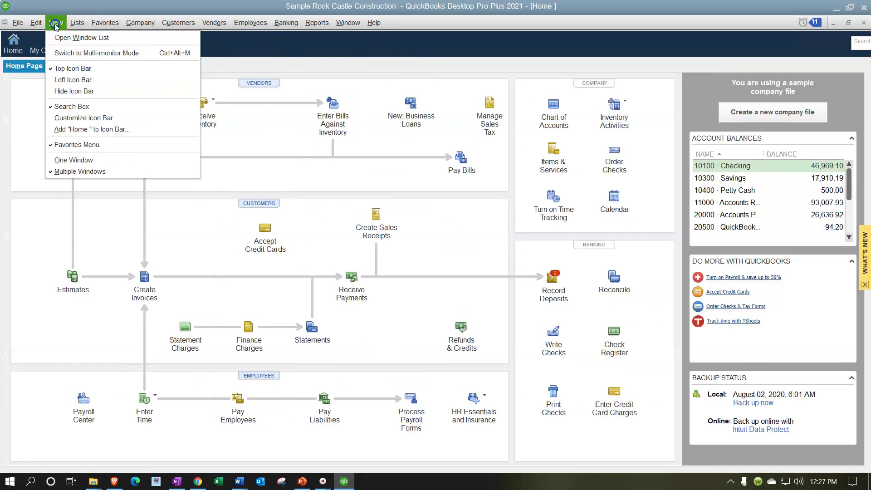
click(68, 91)
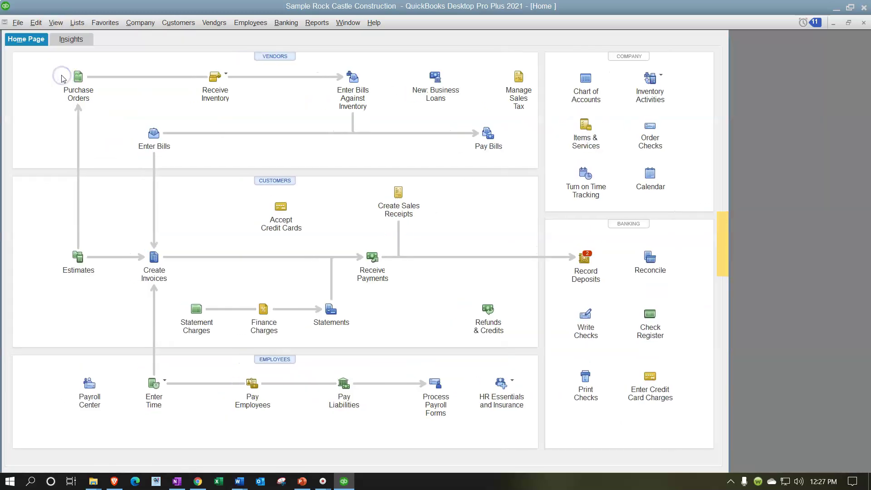
Show the Open Window List and open the Chart of Accounts
click(57, 25)
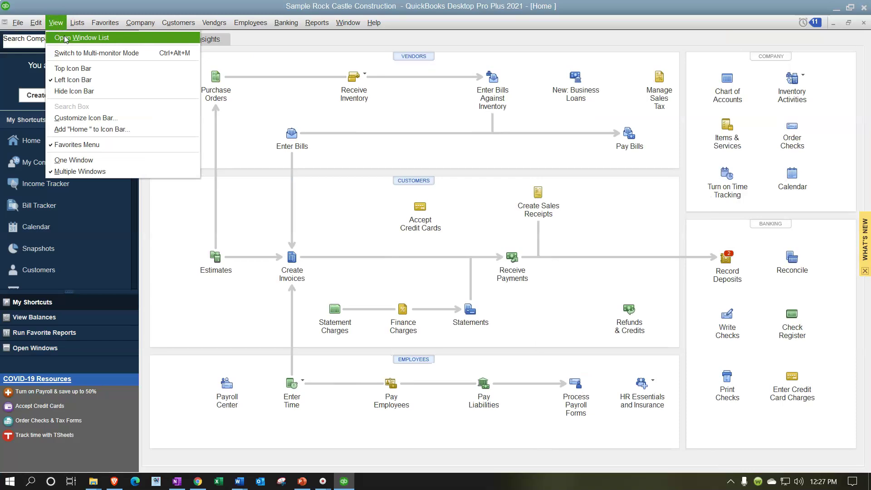
click(66, 39)
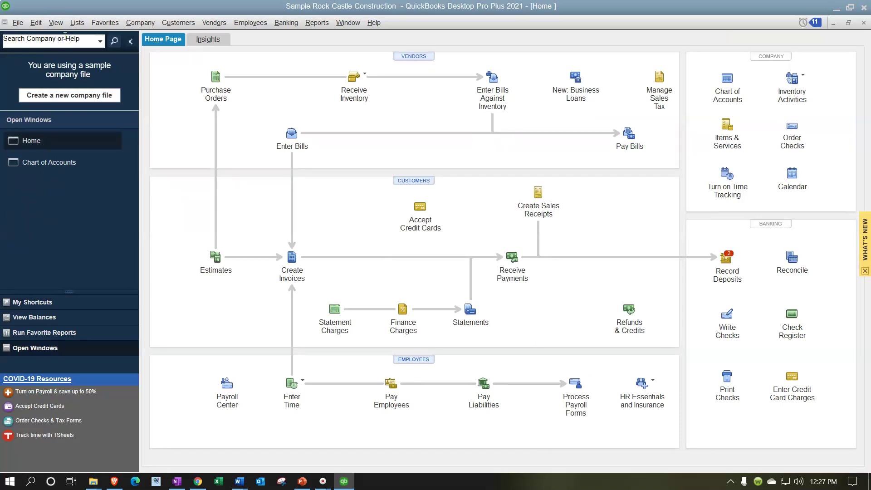
click(77, 23)
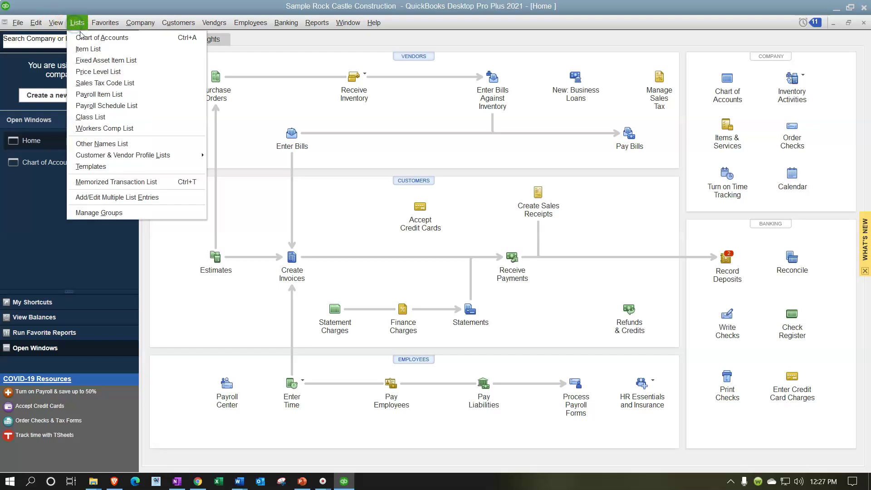
click(131, 40)
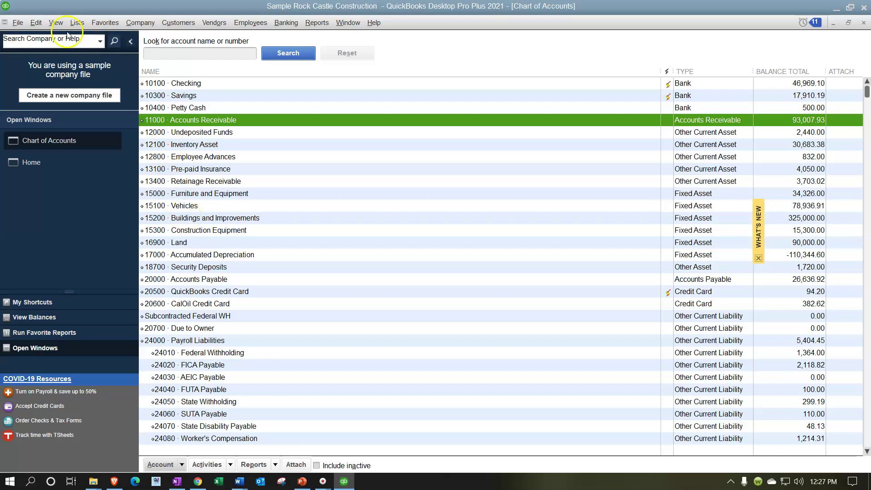
Turn off "Use account numbers" in the company preferences for Accounting and save the change
click(36, 23)
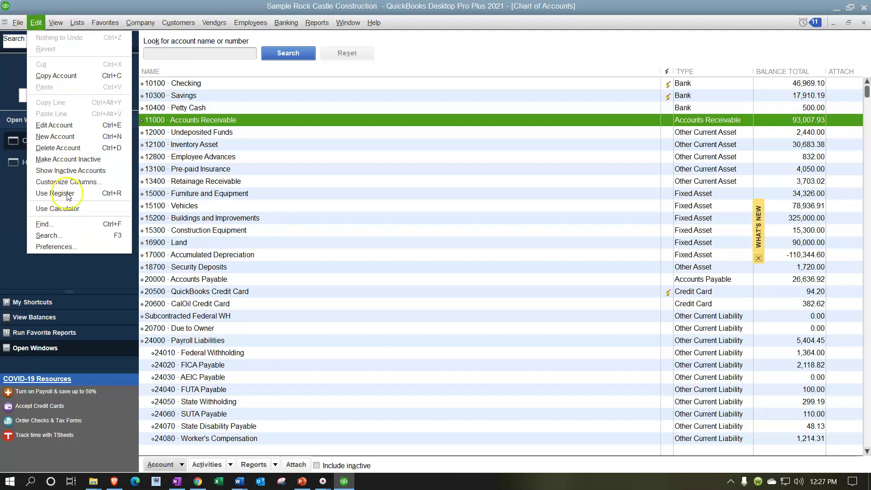
click(75, 243)
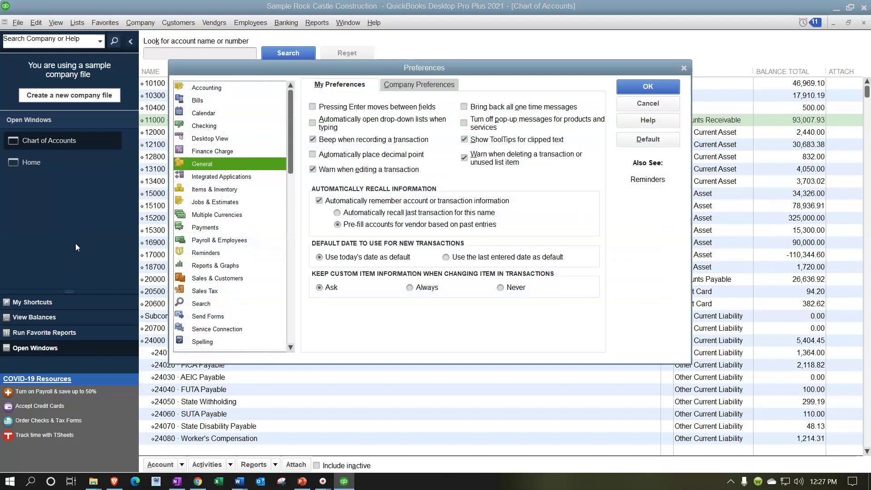
click(210, 88)
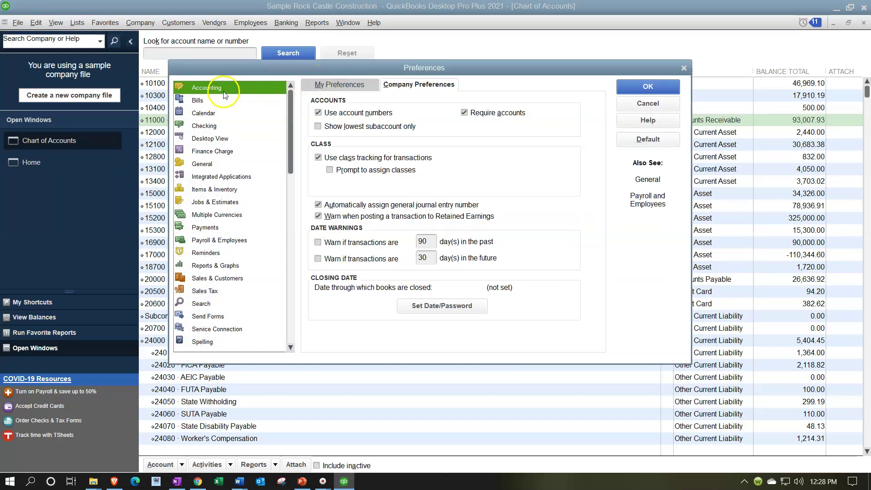
click(313, 84)
click(404, 86)
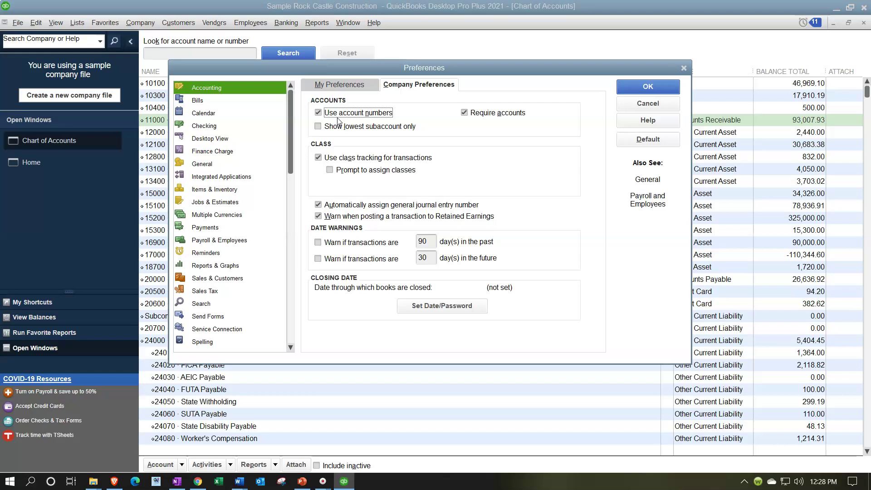
click(318, 112)
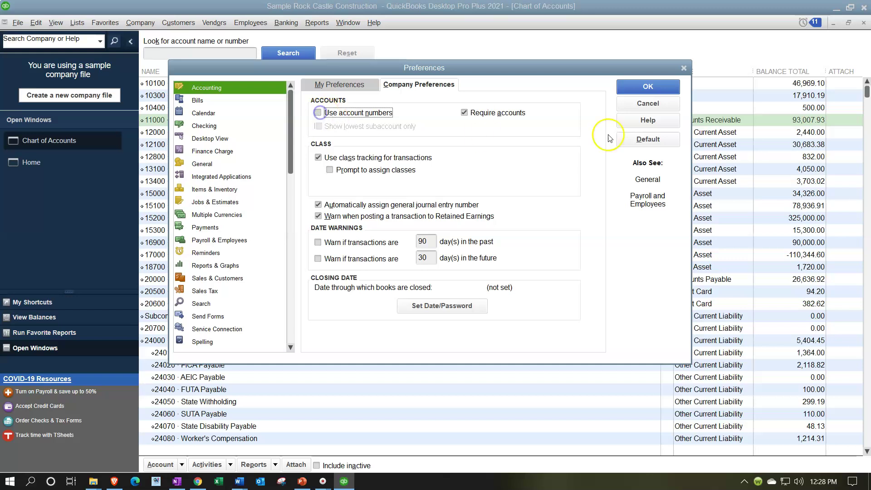
click(637, 88)
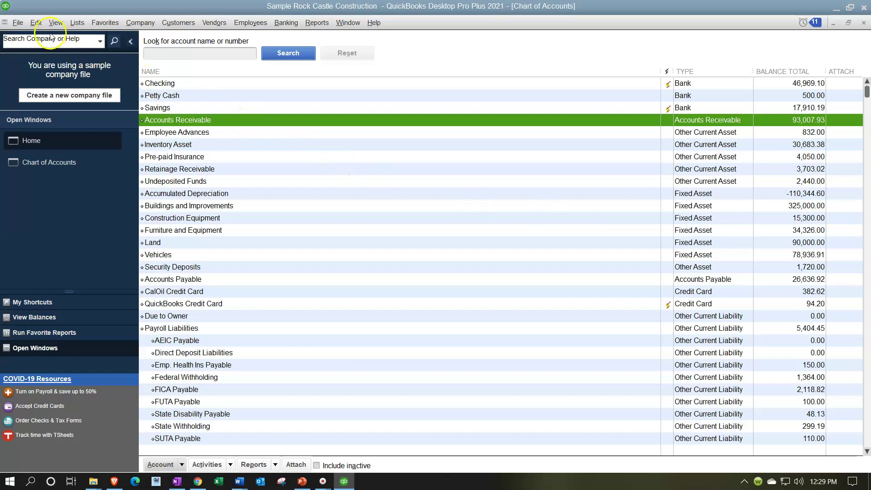
Turn "Use account numbers" back on in the company-level Accounting preferences and save
click(36, 23)
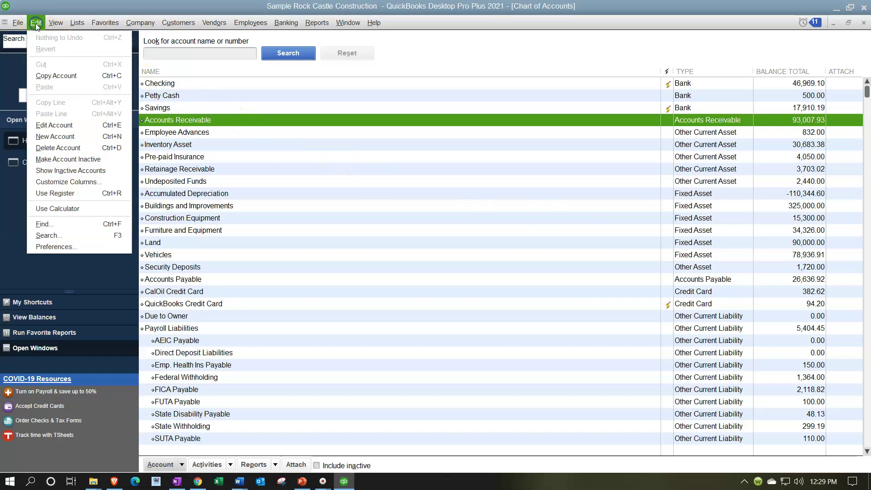
click(56, 247)
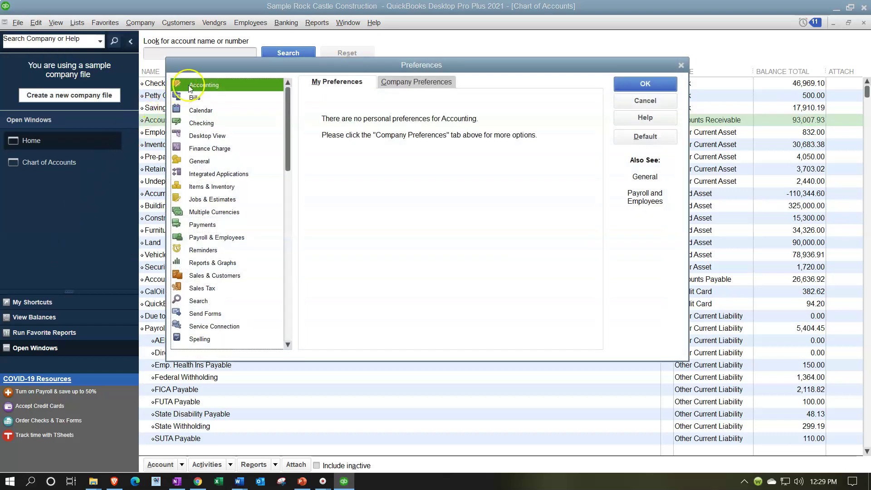
click(394, 87)
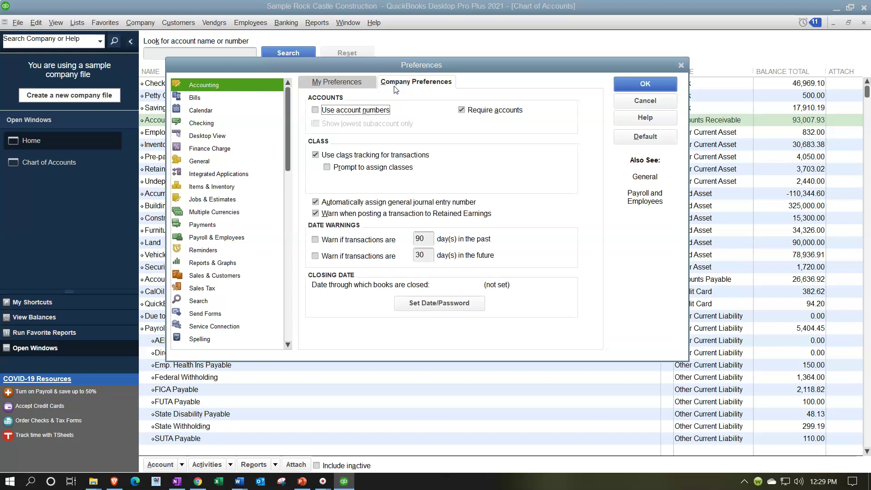
click(315, 110)
click(620, 89)
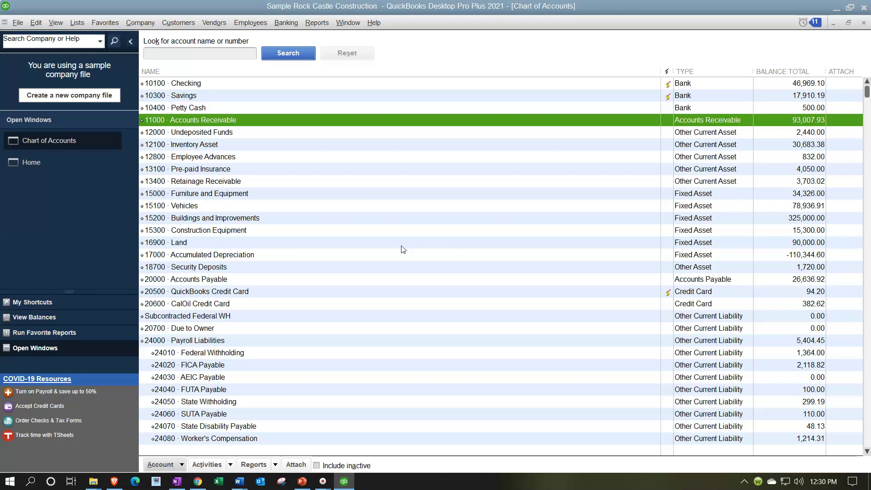
Compare the numbering in the chart of accounts with the account type ranges in the Word document Account Numbers.docx, then return to QuickBooks
scroll(404, 249, down, 5)
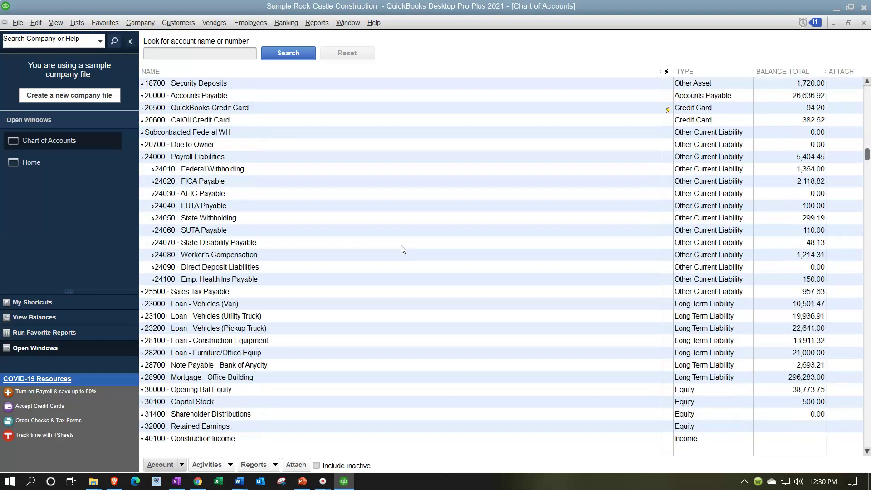
scroll(403, 250, up, 5)
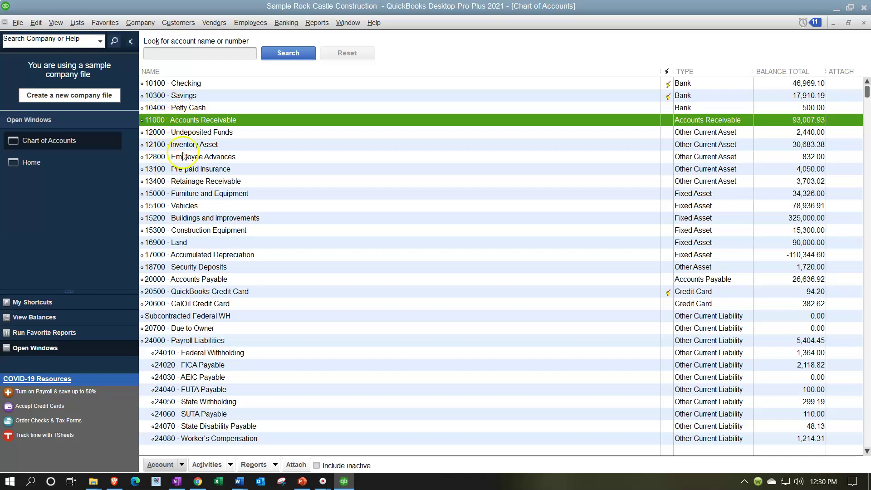
scroll(249, 251, down, 3)
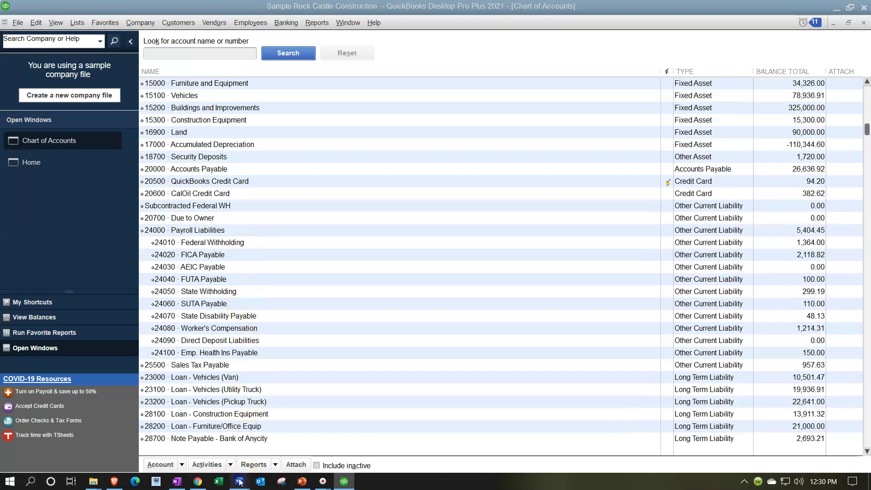
mouse_move(240, 482)
click(287, 435)
scroll(309, 367, up, 4)
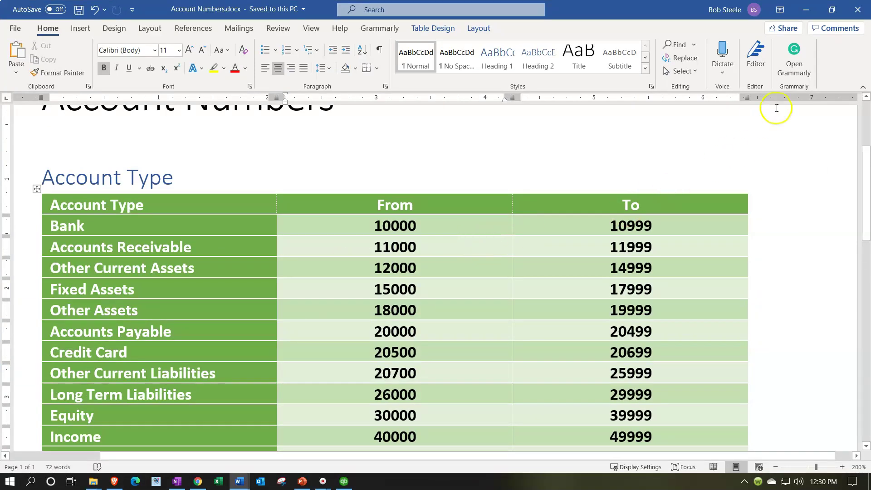
click(804, 8)
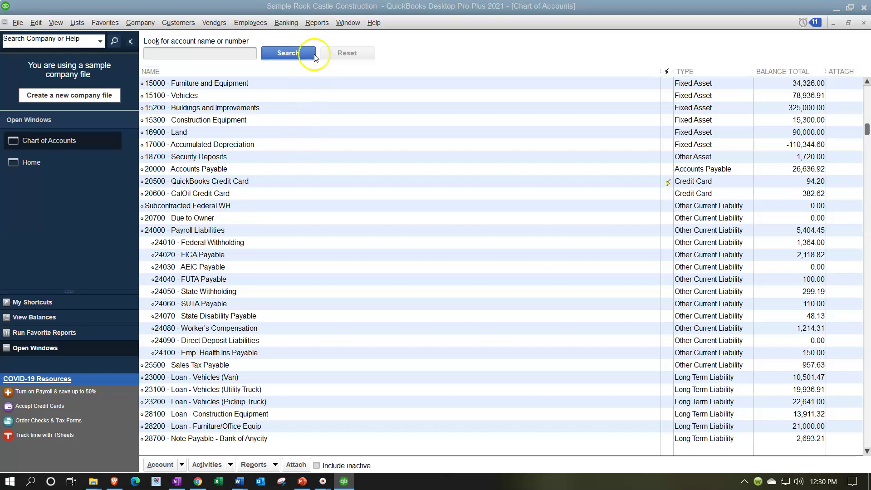
Open the Balance Sheet Standard report from the Company & Financial reports
click(316, 24)
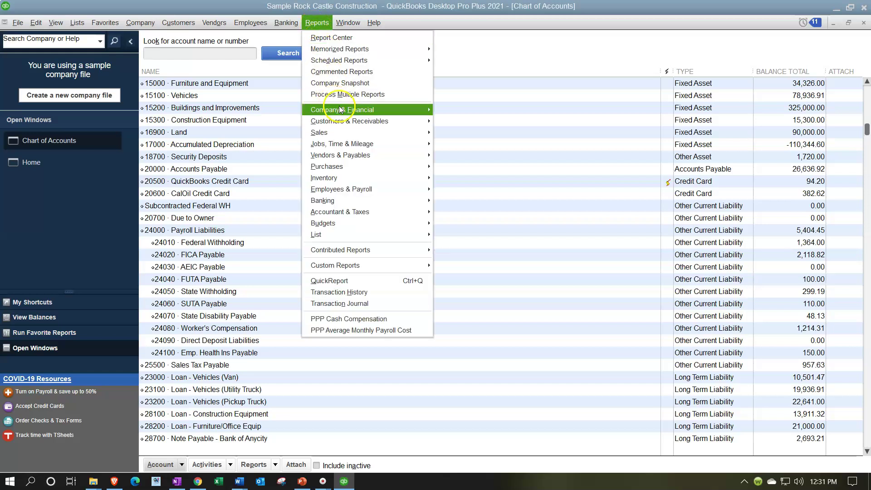
mouse_move(414, 110)
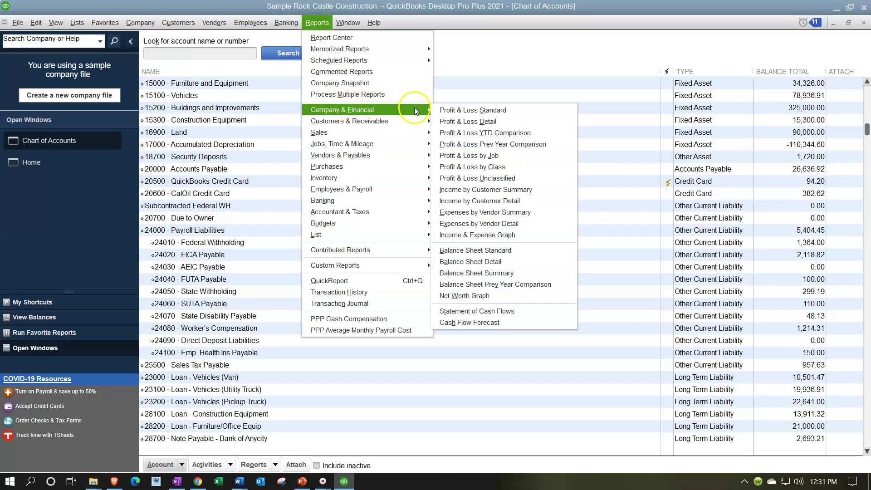
click(474, 249)
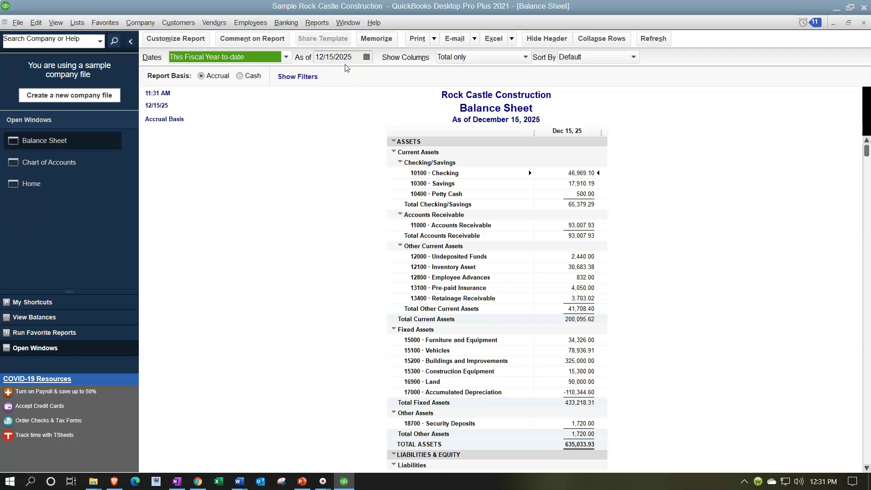
click(391, 198)
Remove account numbers from the Balance Sheet by disabling "Use account numbers" in the Accounting company preferences
click(39, 27)
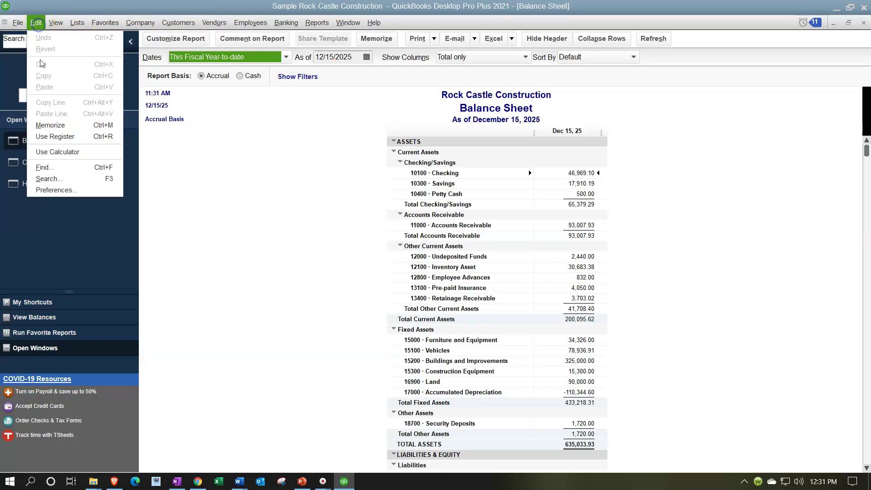
click(63, 195)
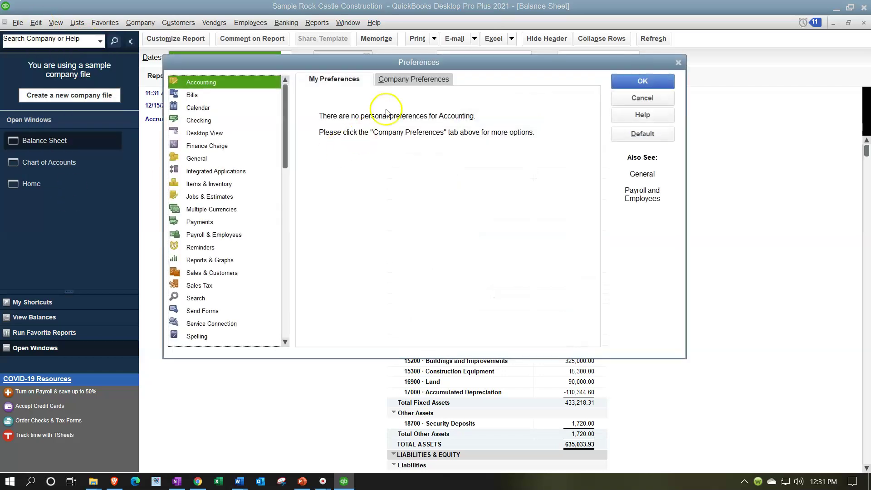
click(410, 80)
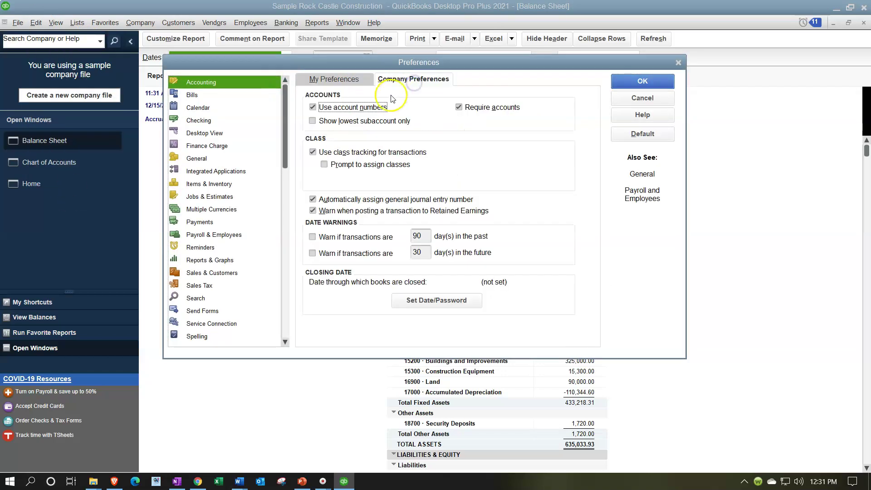
click(313, 107)
click(620, 82)
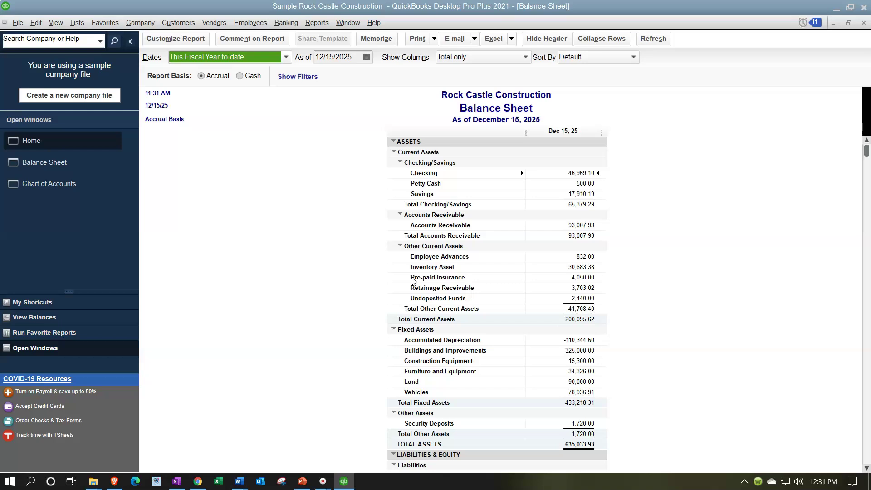
Restore account numbers on the Balance Sheet by enabling "Use account numbers" in the Accounting company preferences
click(40, 27)
click(36, 23)
click(58, 189)
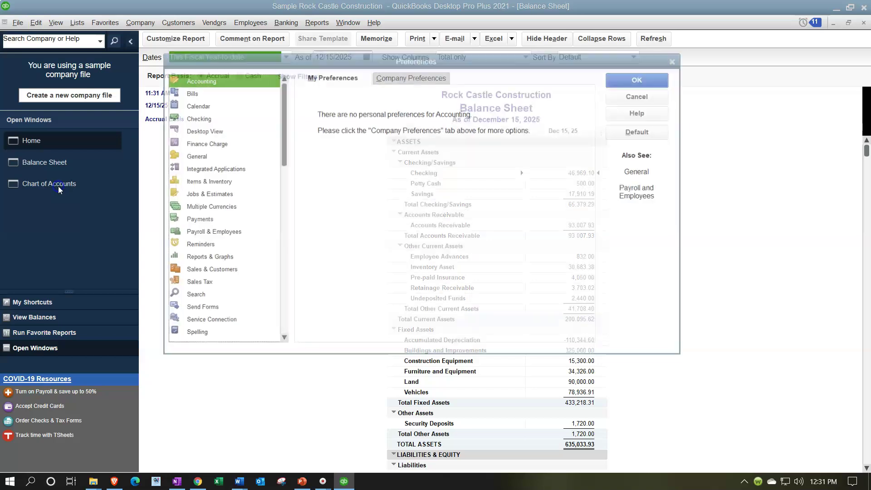
click(418, 80)
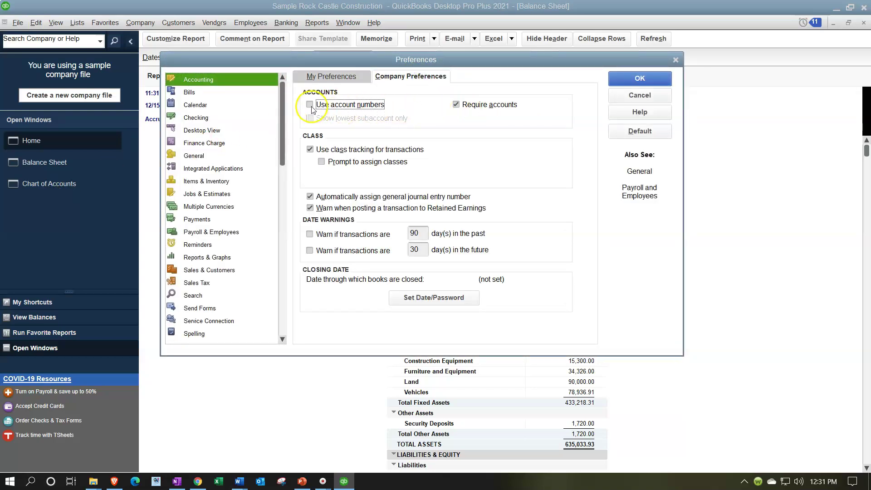
click(311, 107)
click(628, 82)
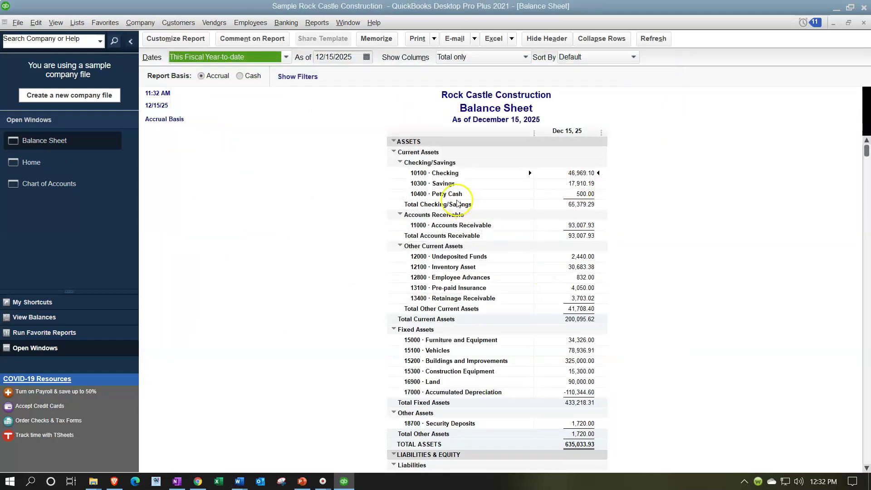
Open the Profit & Loss Standard report from the Company & Financial reports
click(316, 23)
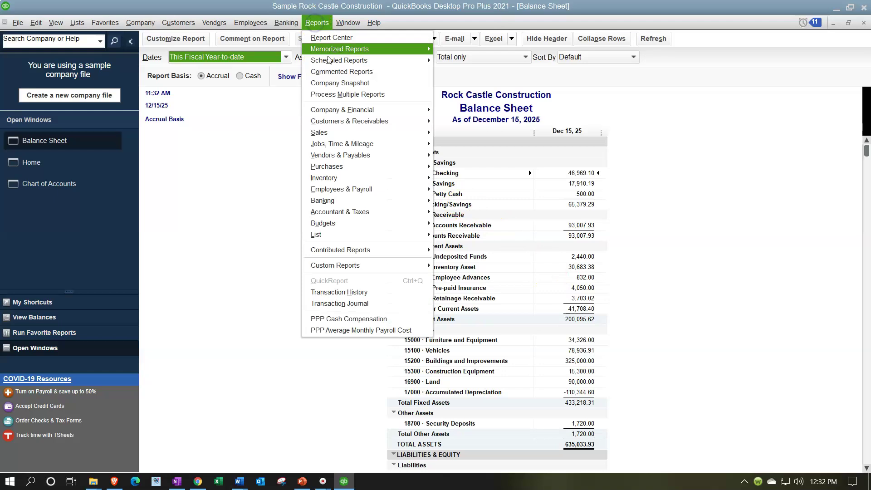
mouse_move(369, 110)
click(457, 108)
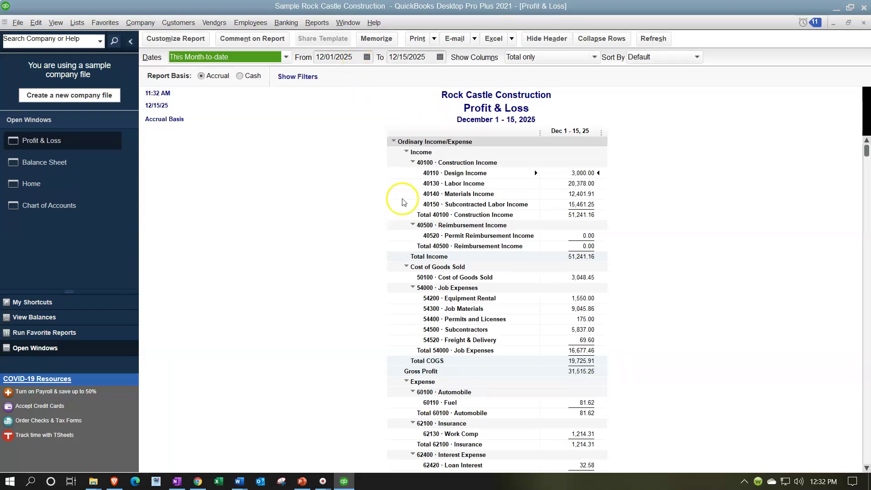
Open the Trial Balance report from the Accountant & Taxes reports and look through its numbered accounts
scroll(407, 317, down, 9)
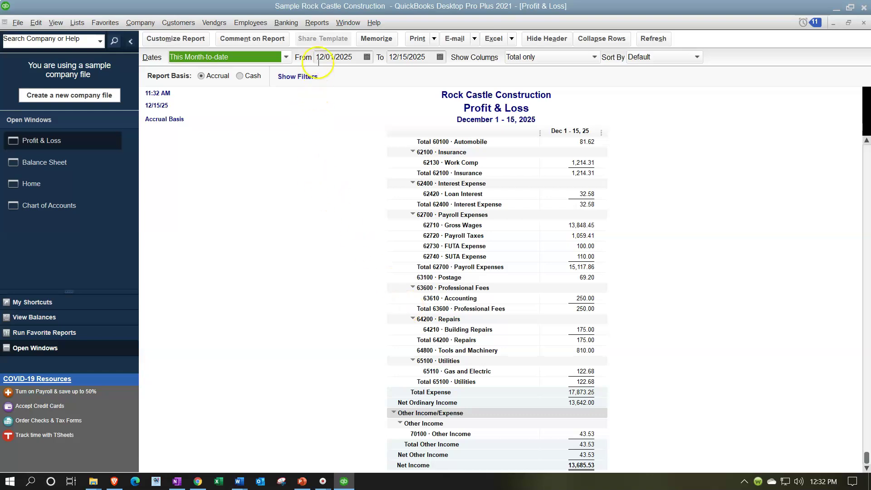
click(317, 23)
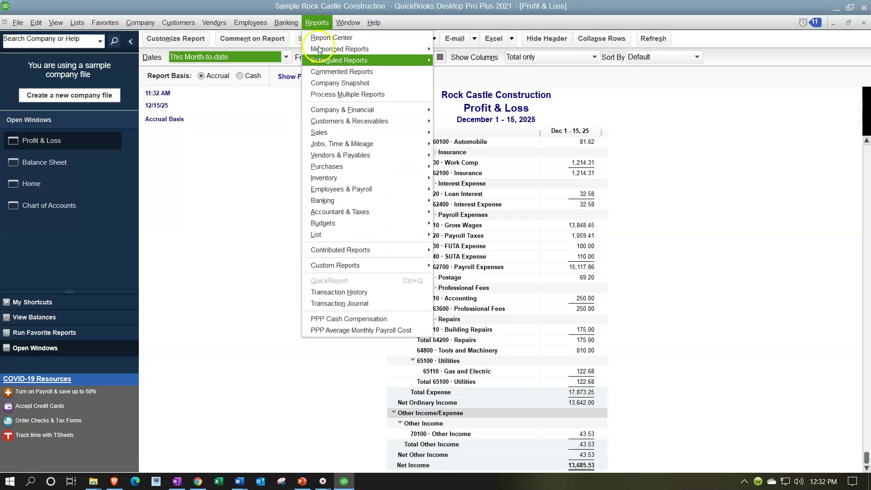
mouse_move(362, 214)
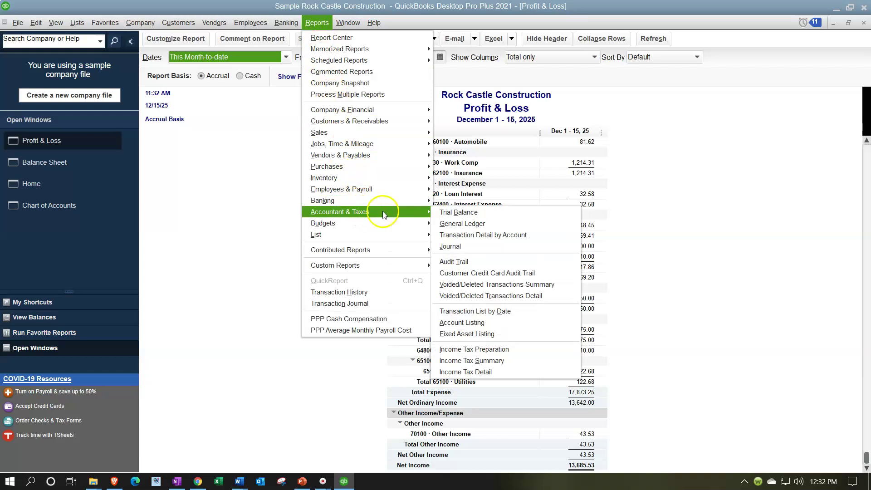
click(455, 213)
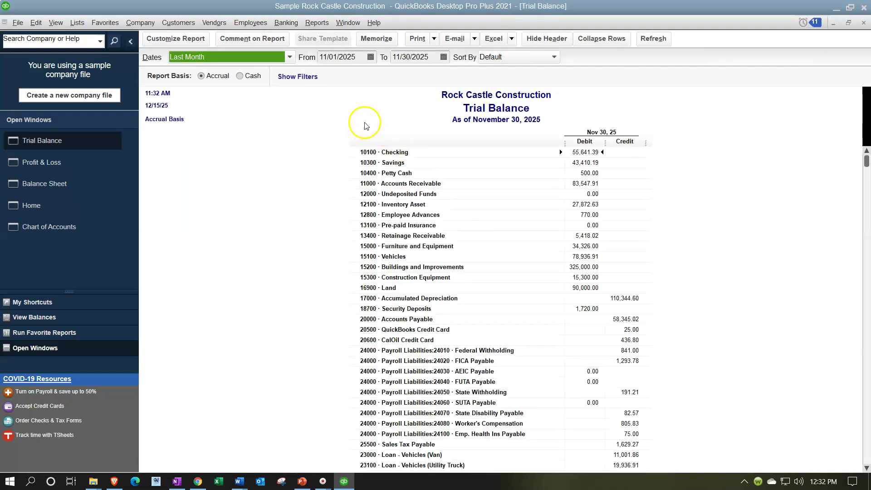
scroll(374, 173, down, 5)
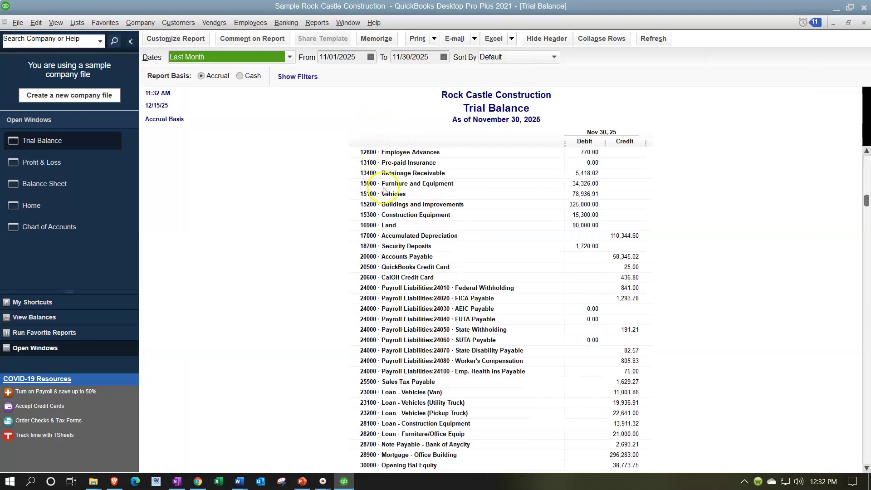
scroll(387, 207, down, 10)
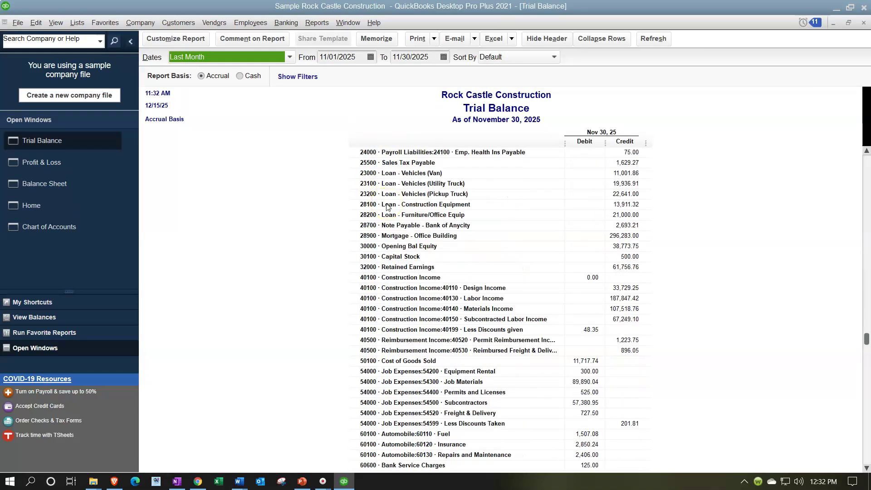
scroll(387, 207, up, 15)
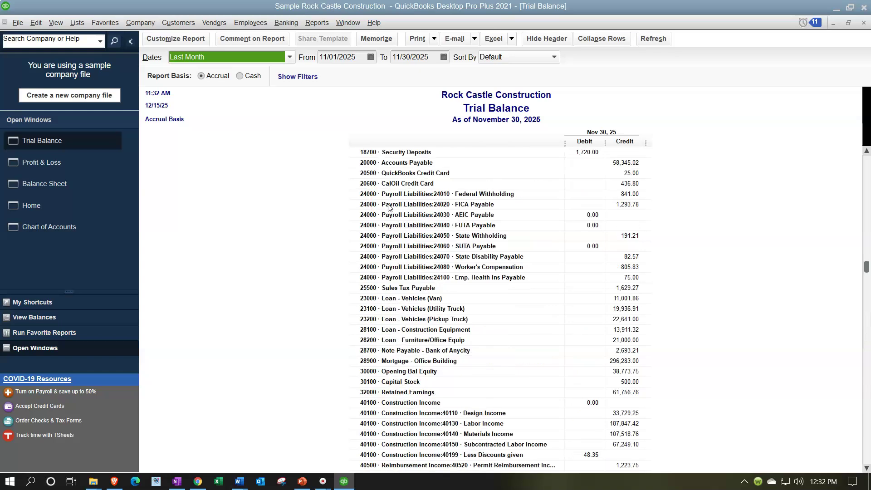